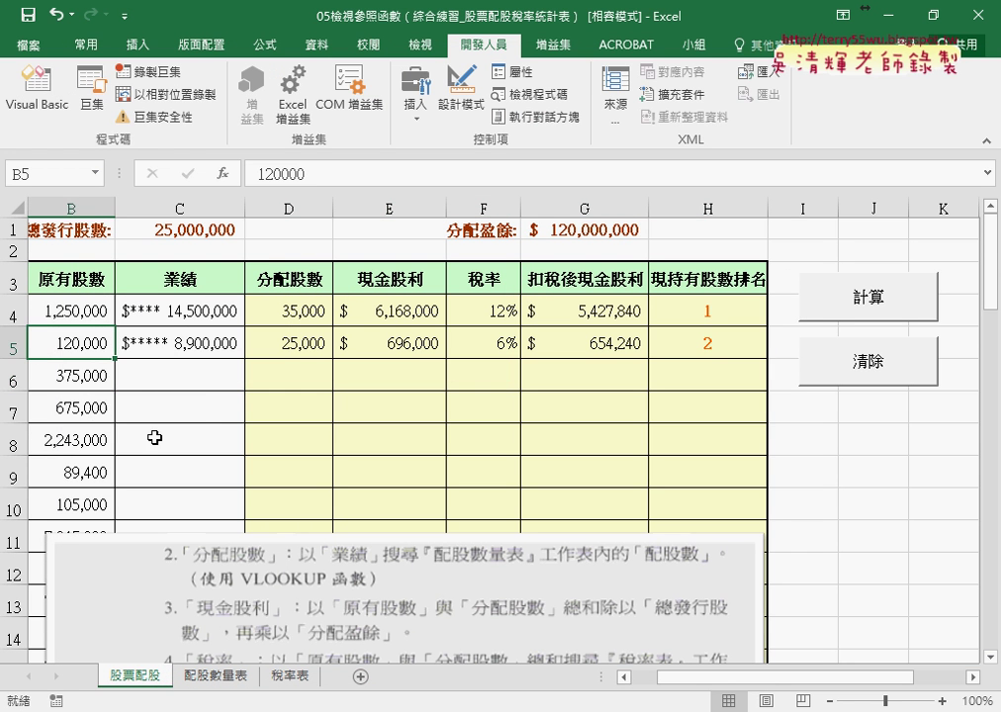
Step: Enter 6,500,000 in C6 and check that row 6 fills with 配股, dividend, tax and rank
left_click(202, 385)
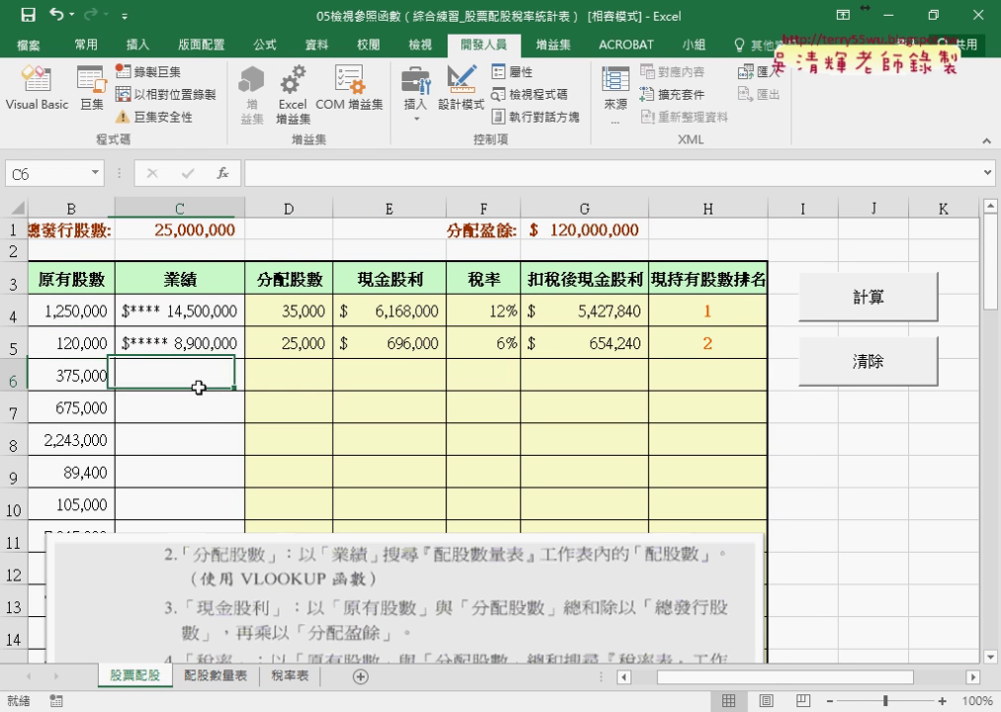
type("6,50")
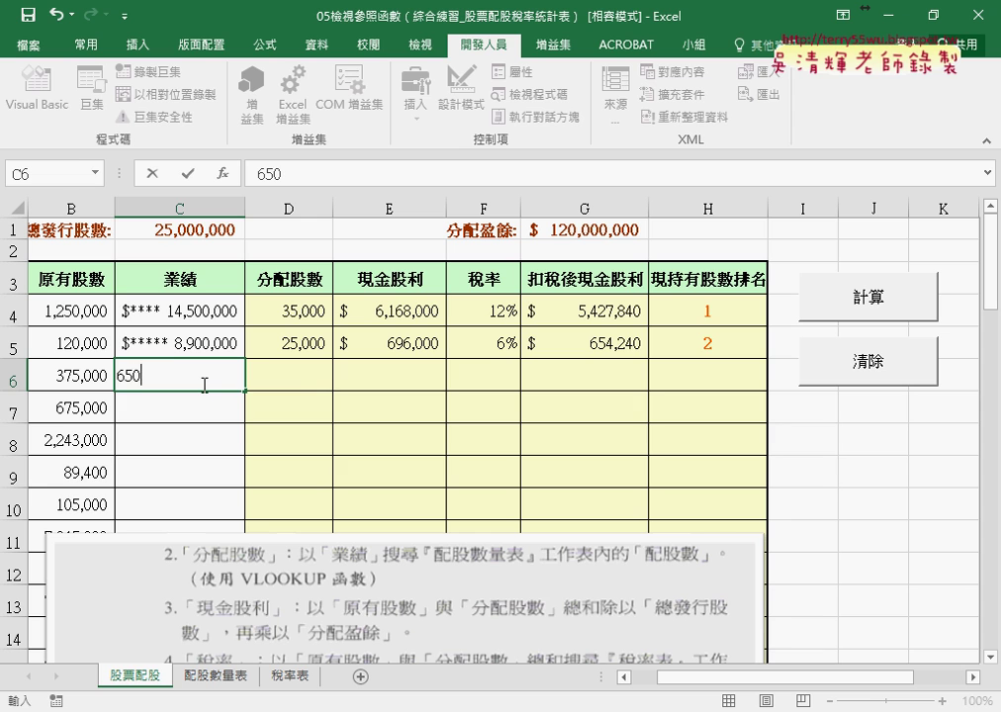
type("0,000")
key("Return")
left_click(202, 384)
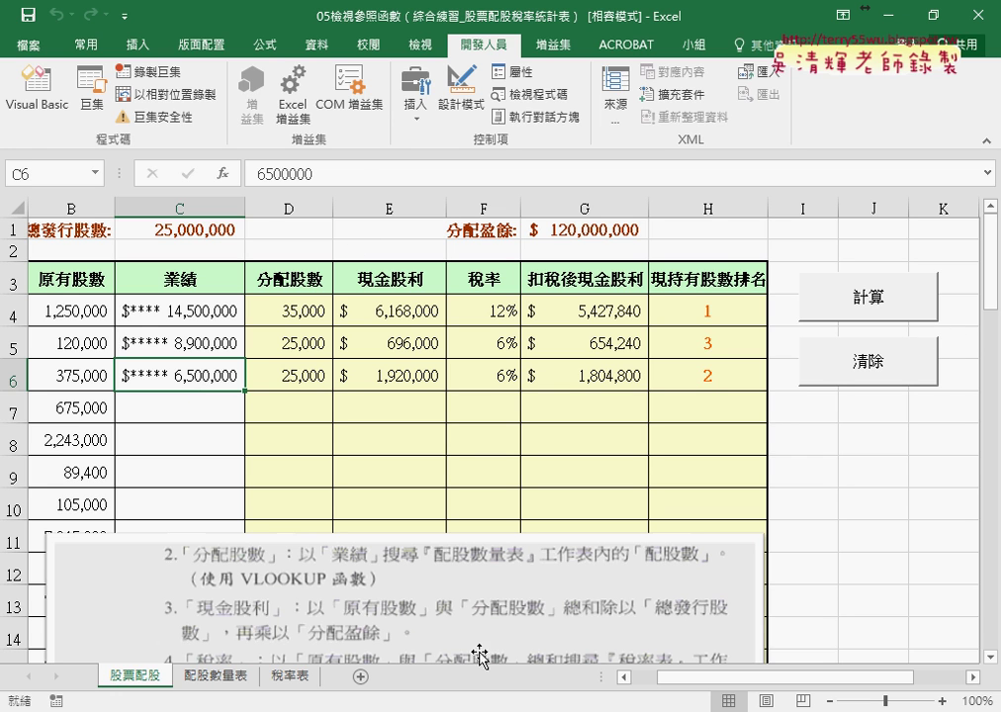
Step: Bring the VBA editor forward and add a blank line below the column-C If condition
mouse_move(504, 708)
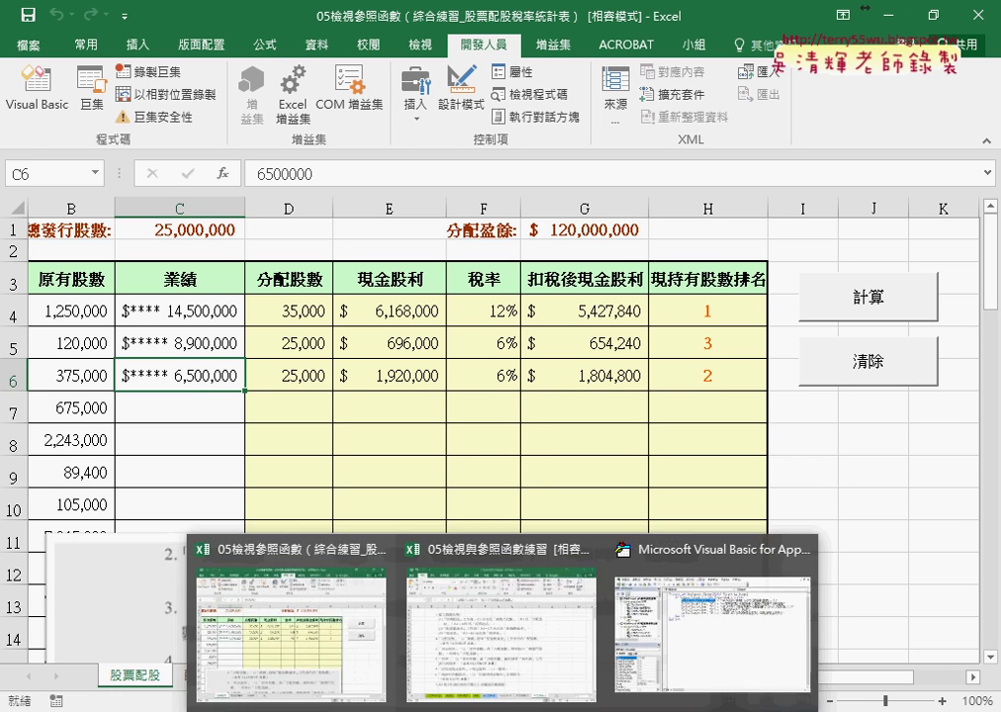
left_click(712, 613)
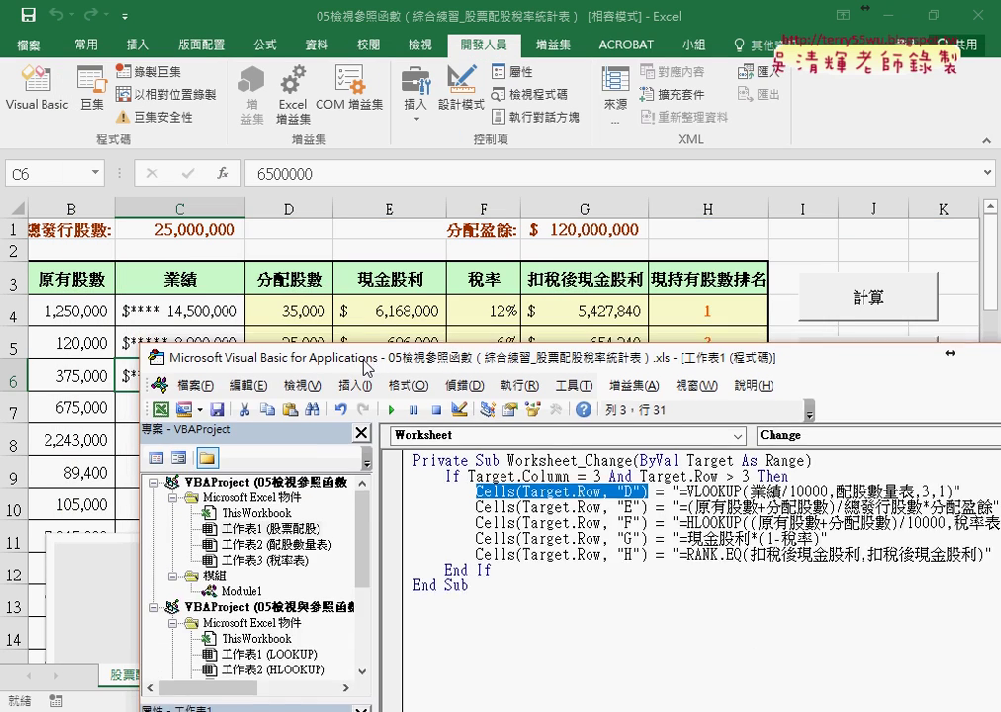
mouse_move(306, 89)
left_mouse_down()
mouse_move(371, 430)
mouse_move(229, 167)
left_mouse_up()
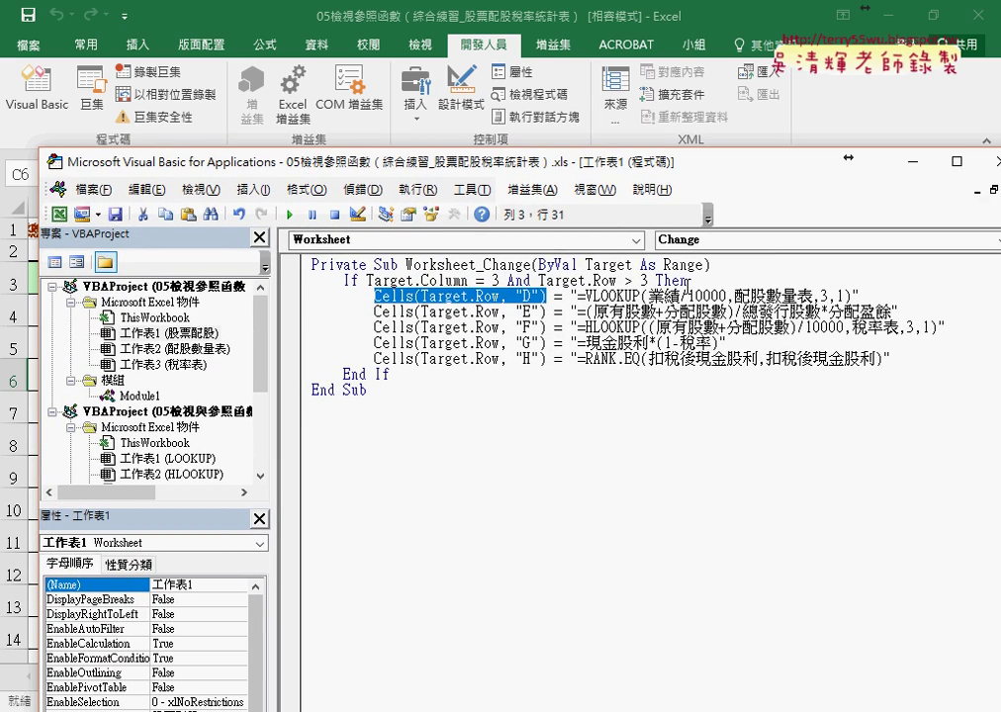
left_click(702, 281)
key("Return")
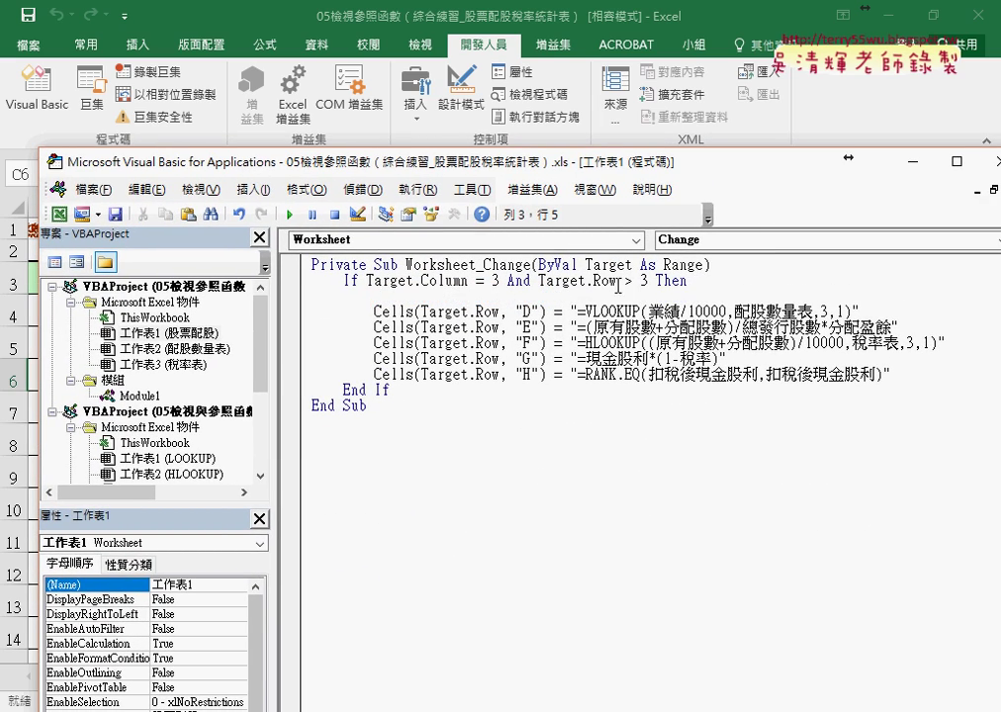
left_click_drag(343, 281, 691, 281)
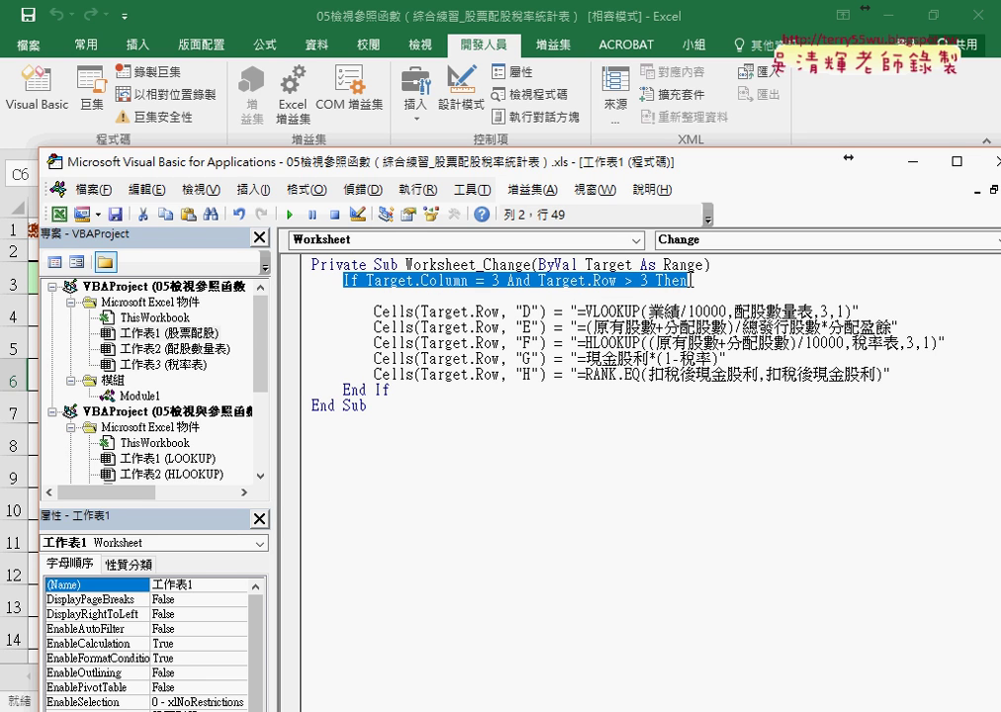
left_click(624, 310)
left_click(374, 295)
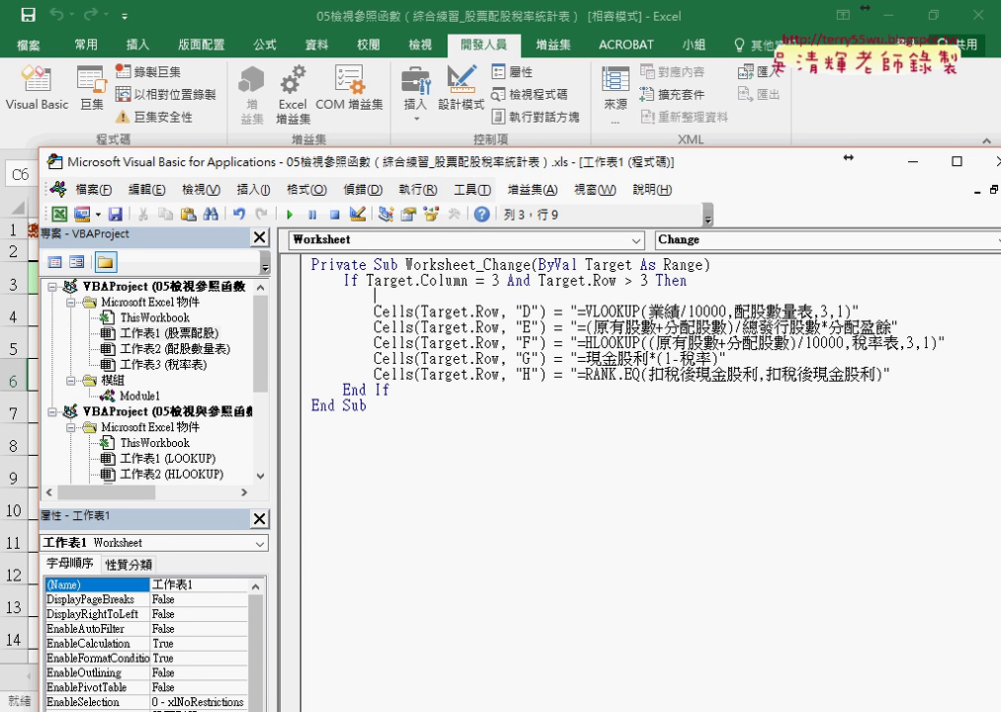
Step: On the new line, start 'If VBA.IsEmpty' using the IntelliSense completion list
type("if")
type("vba")
type(".i")
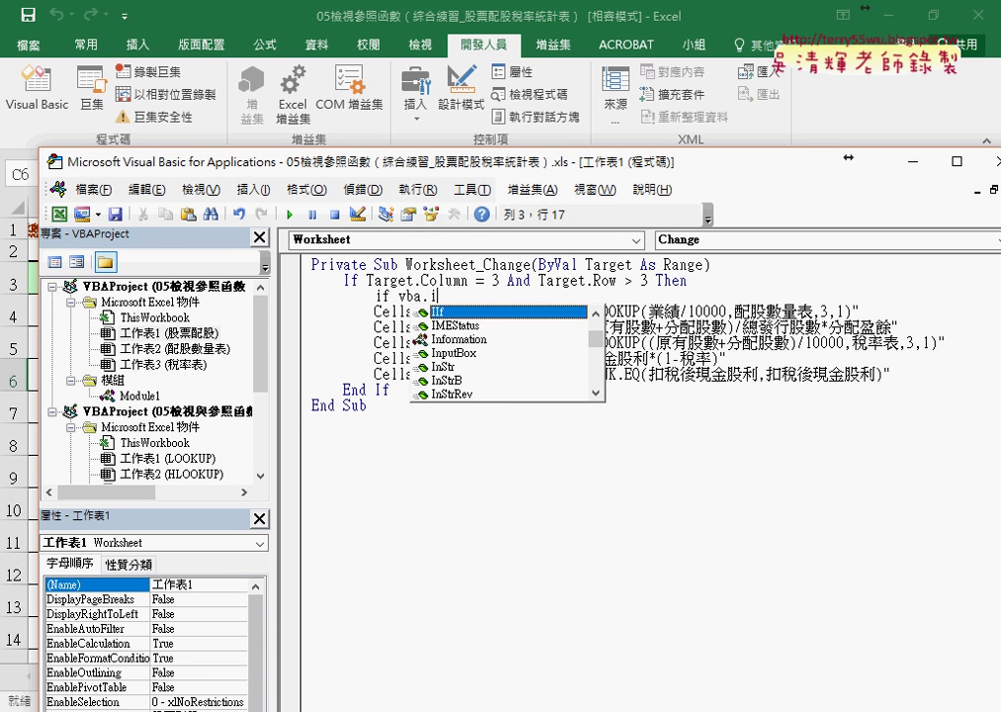
type("s")
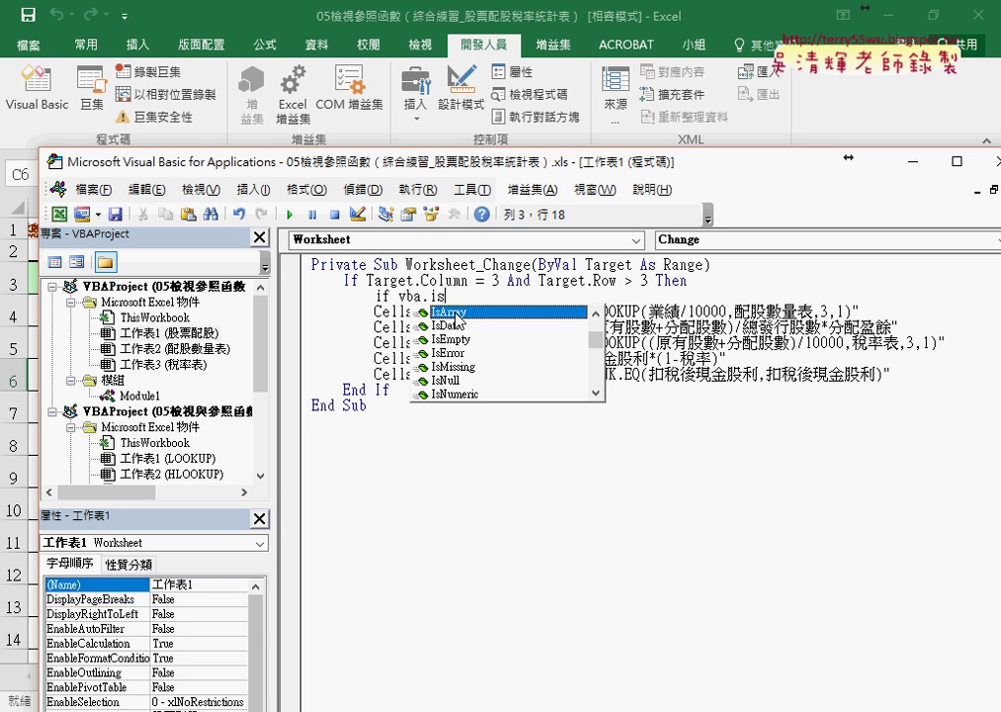
key("Down")
key("Down")
key("Down")
key("Down")
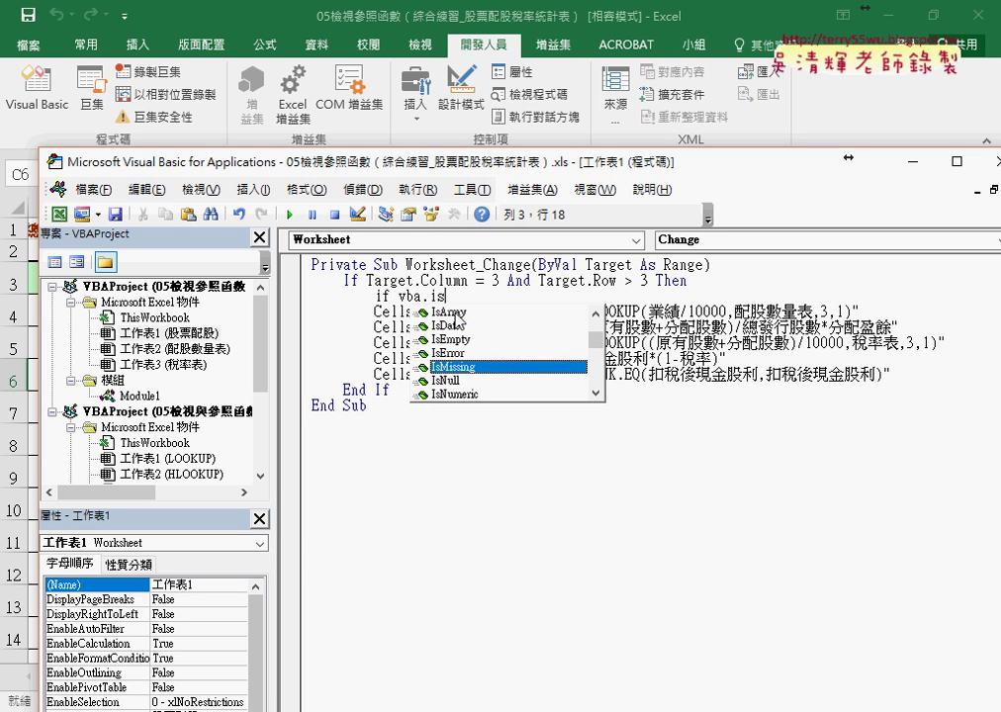
key("Up")
key("Up")
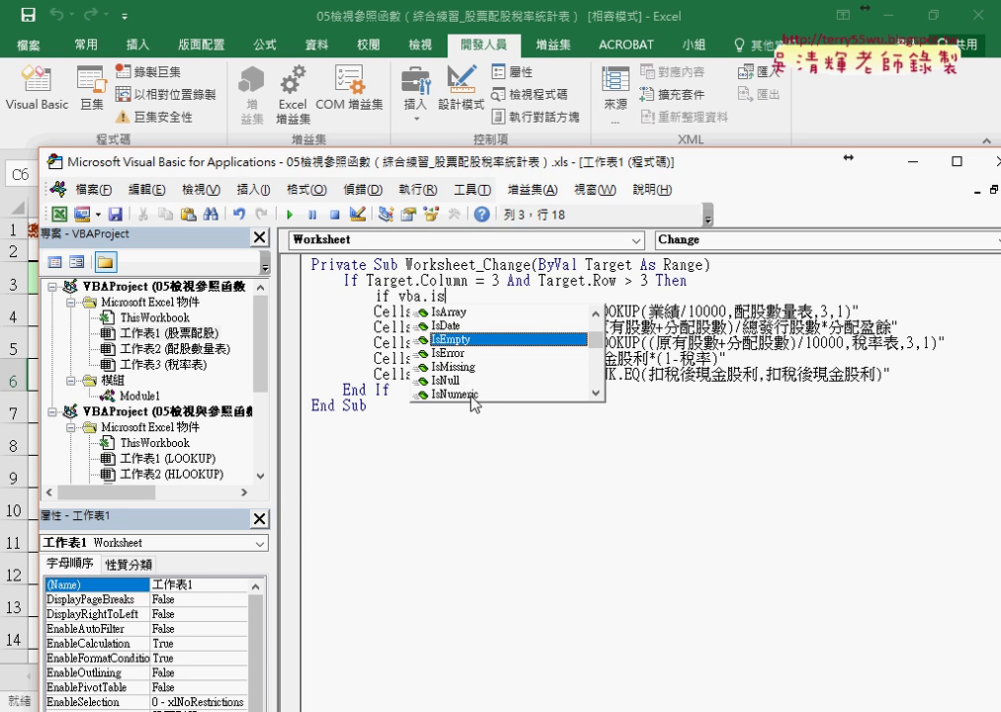
left_click(597, 393)
left_click(597, 393)
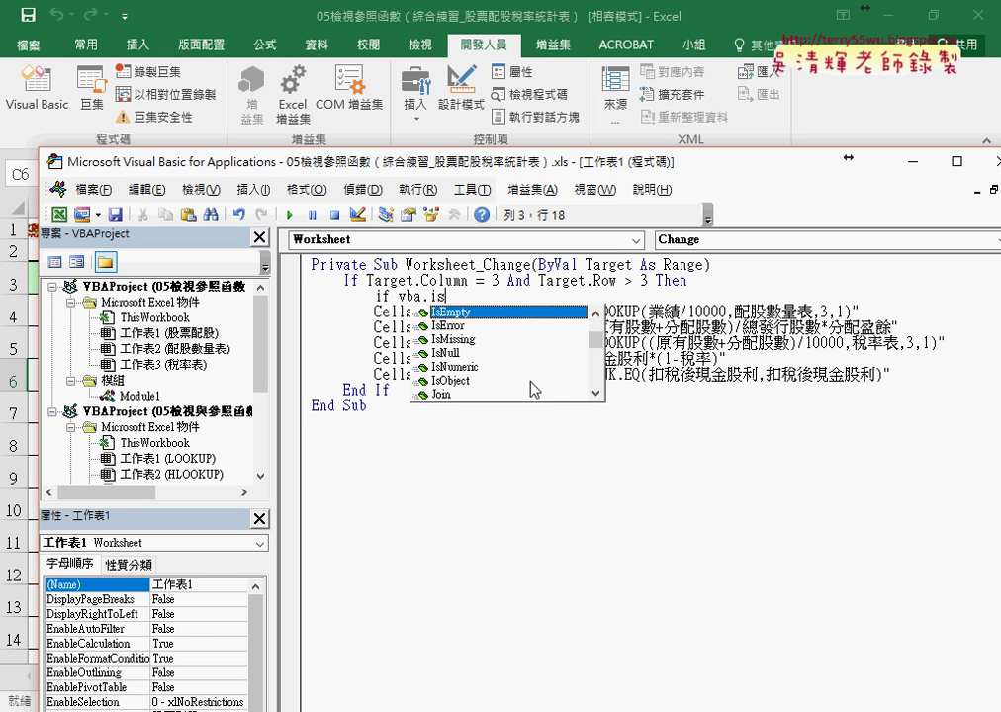
left_click(597, 314)
left_click(597, 314)
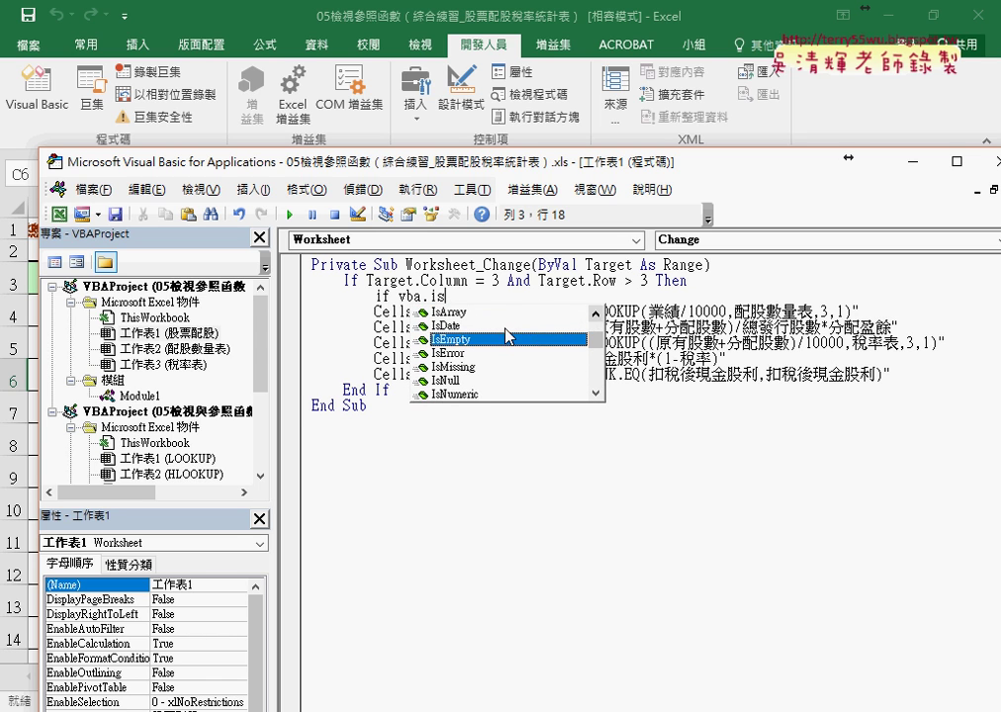
double_click(456, 342)
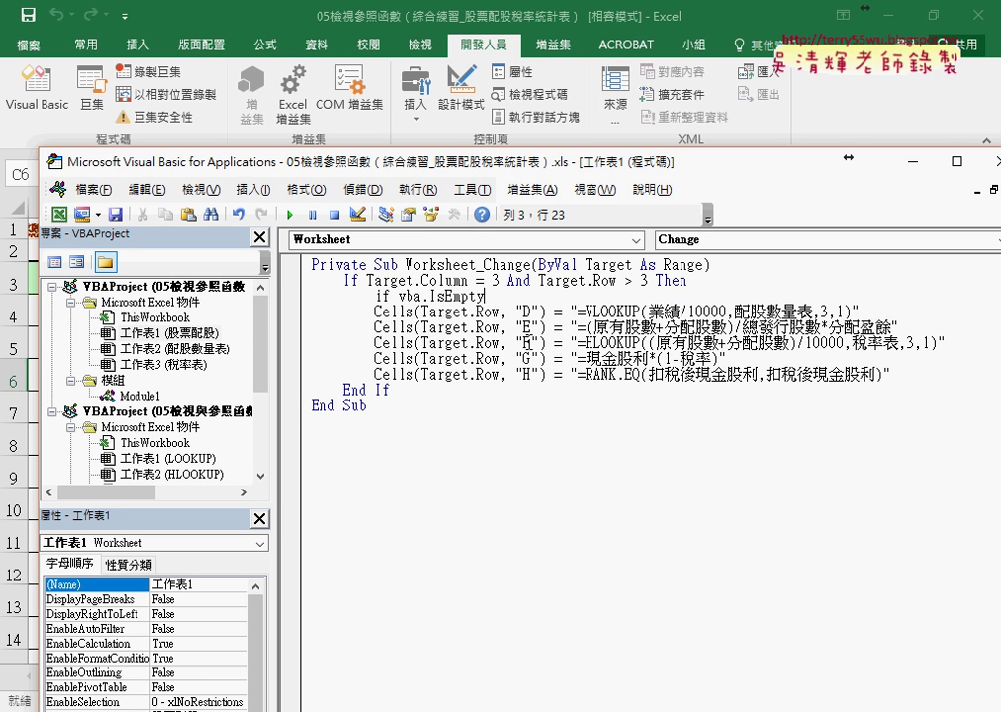
Step: Complete 'If VBA.IsEmpty(Target.Value) Then', add Else, and add End If after the last formula line
type("(target.va")
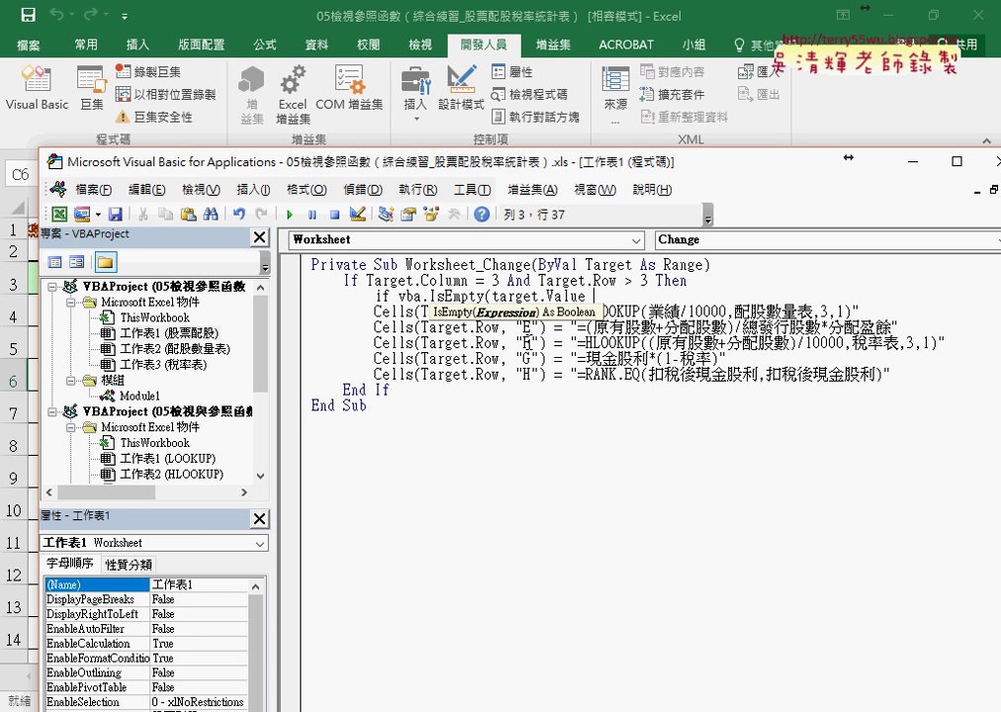
type(" )")
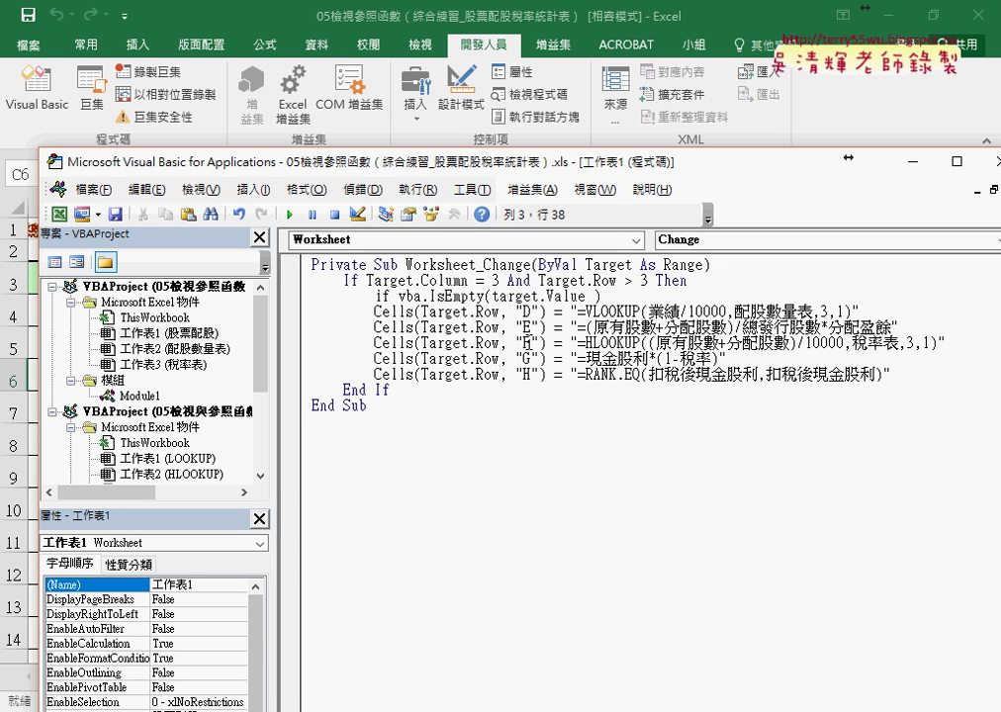
type(" then")
key("Return")
key("Return")
key("Return")
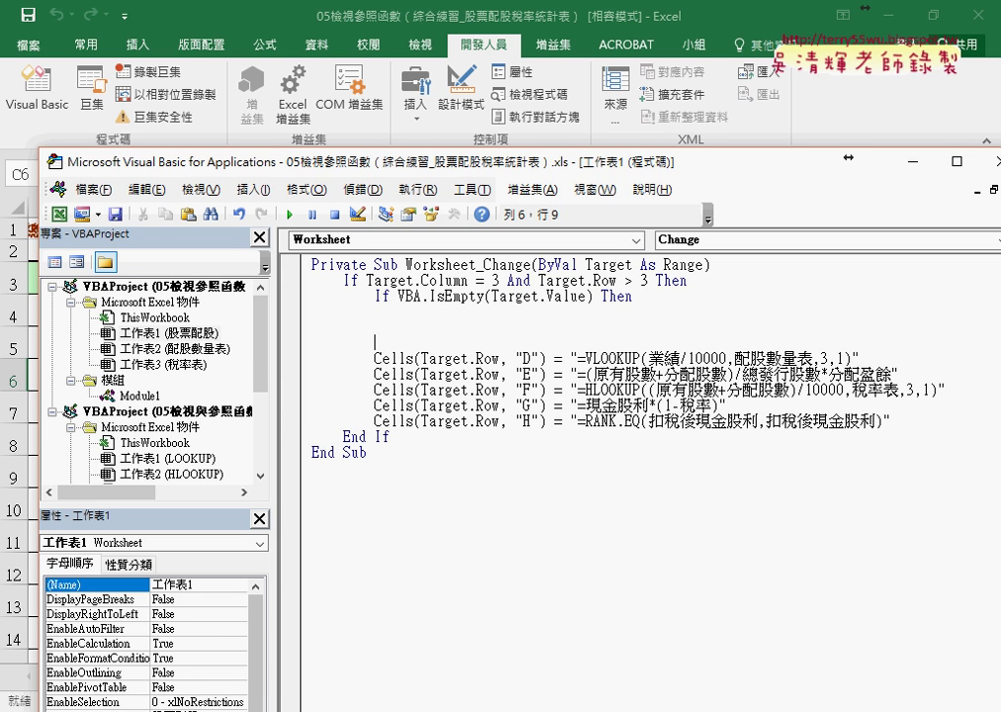
type("else")
left_click(405, 421)
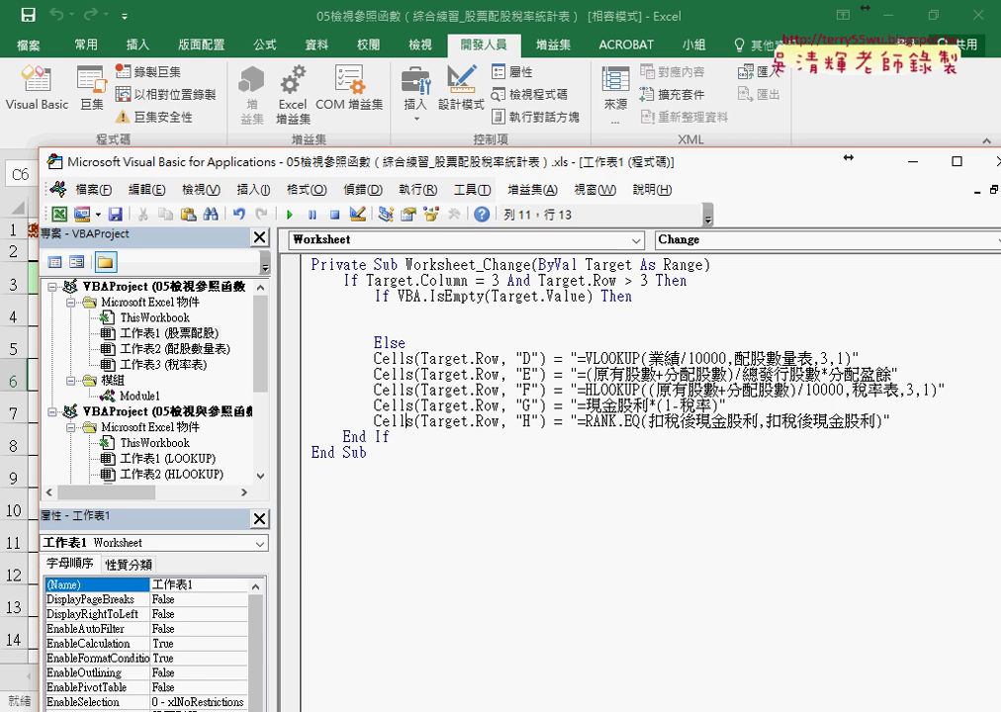
key("End")
key("Return")
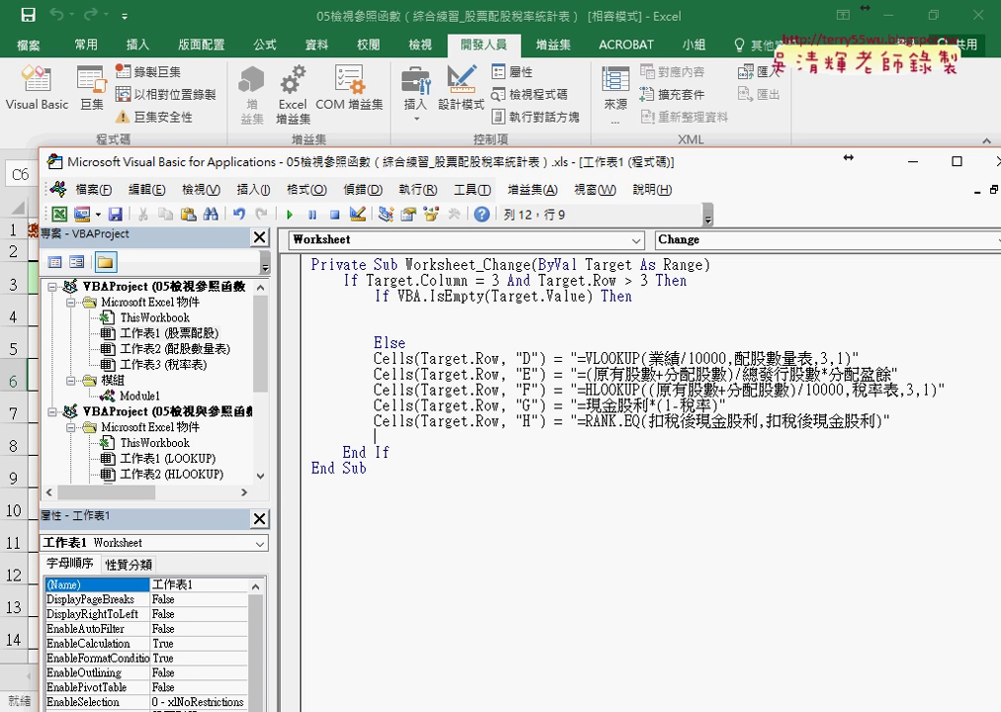
type("end")
type(" if")
Step: Indent the five Cells formula lines one level under Else
left_click(509, 455)
mouse_move(890, 421)
left_mouse_down()
mouse_move(432, 407)
mouse_move(293, 358)
left_mouse_up()
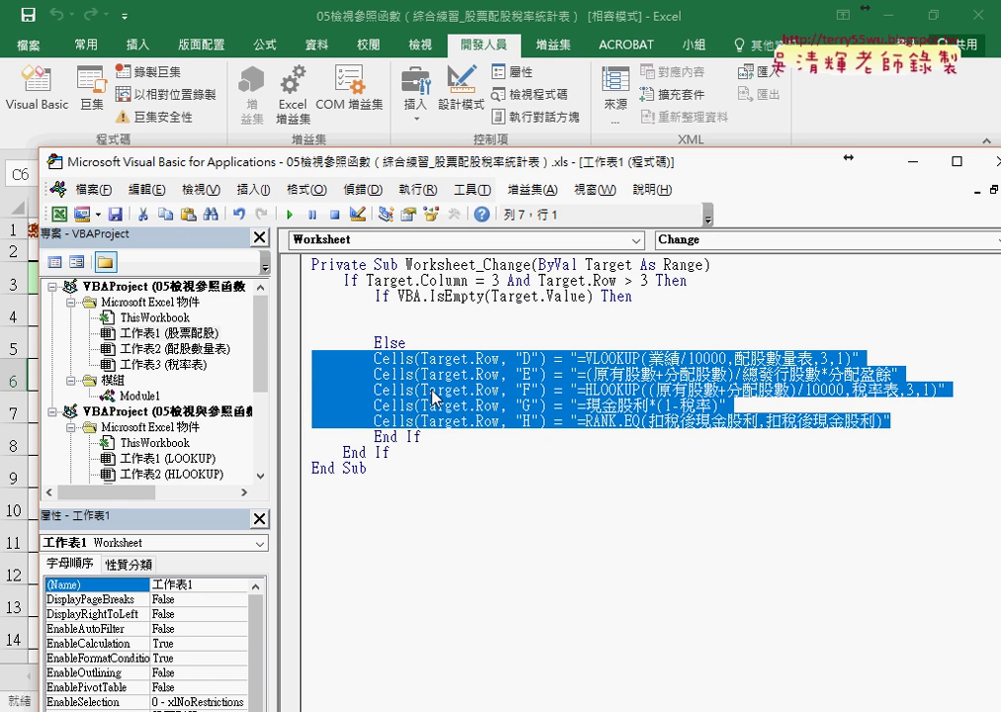
key("Tab")
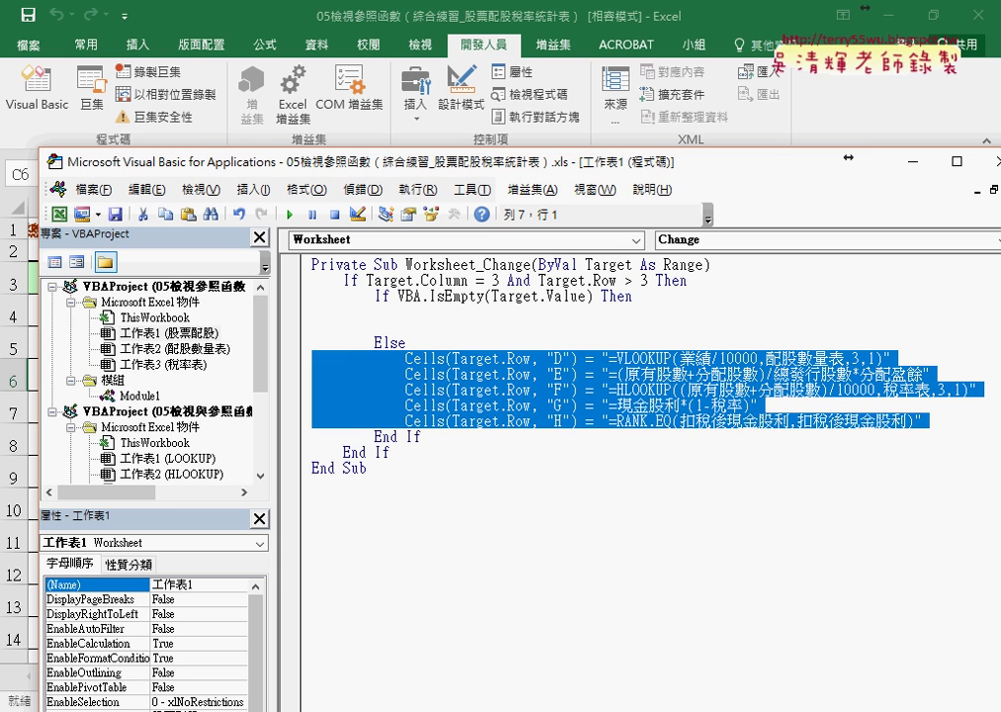
left_click(376, 311)
left_click(651, 297)
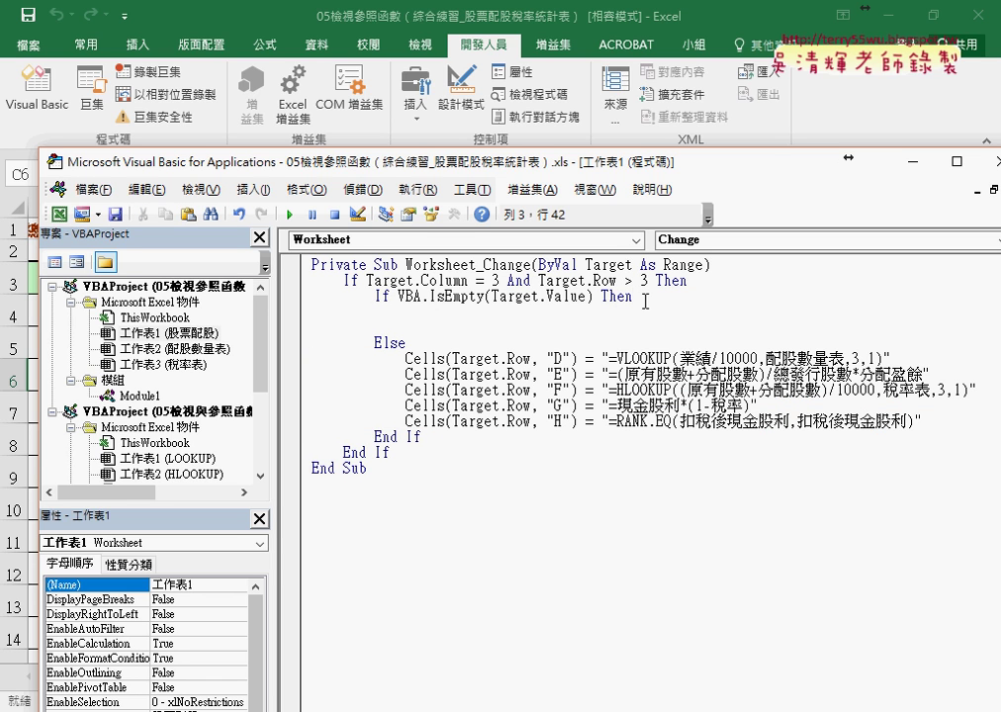
Step: Copy the five Cells lines into the IsEmpty branch and set D through H to ""
key("Delete")
mouse_move(923, 406)
left_mouse_down()
mouse_move(294, 354)
mouse_move(312, 312)
left_mouse_up()
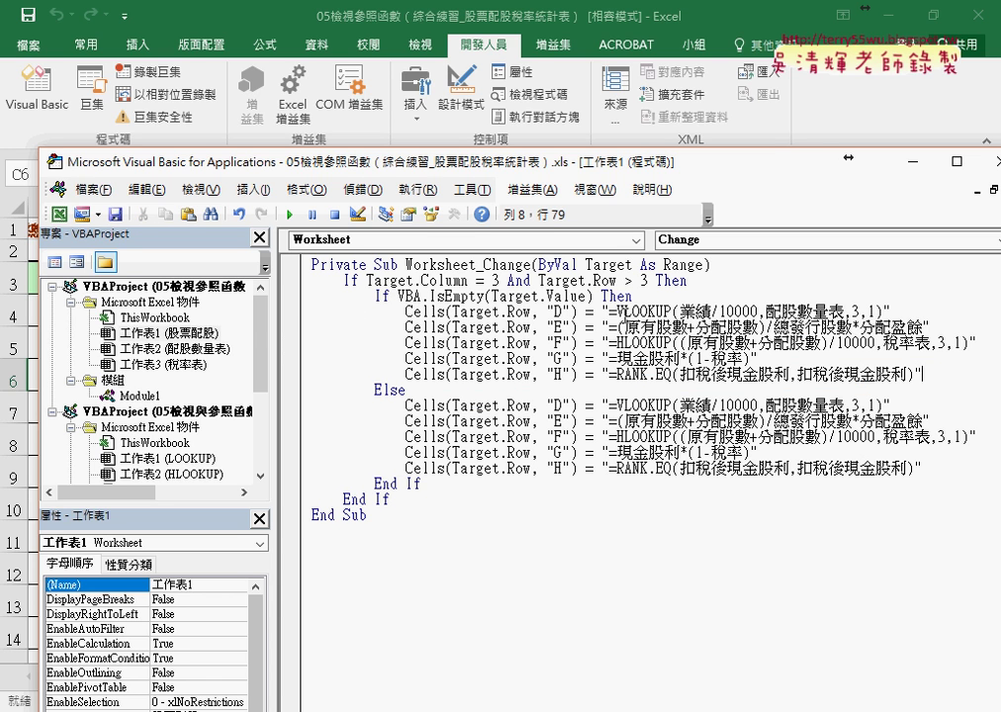
left_click_drag(609, 310, 884, 311)
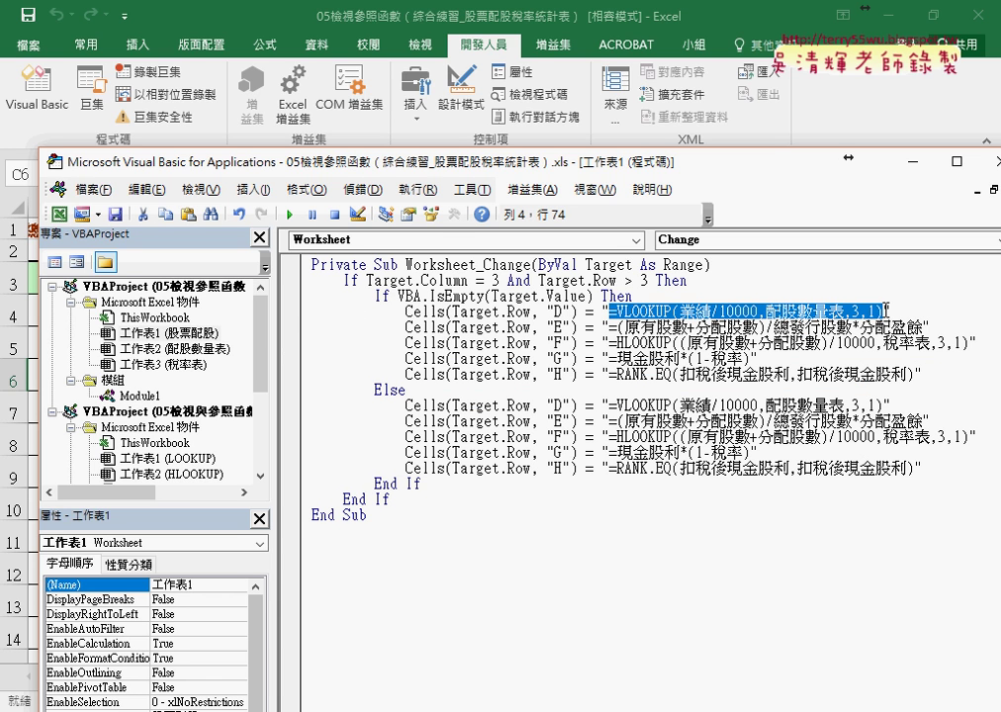
key("Delete")
left_click_drag(610, 327, 922, 327)
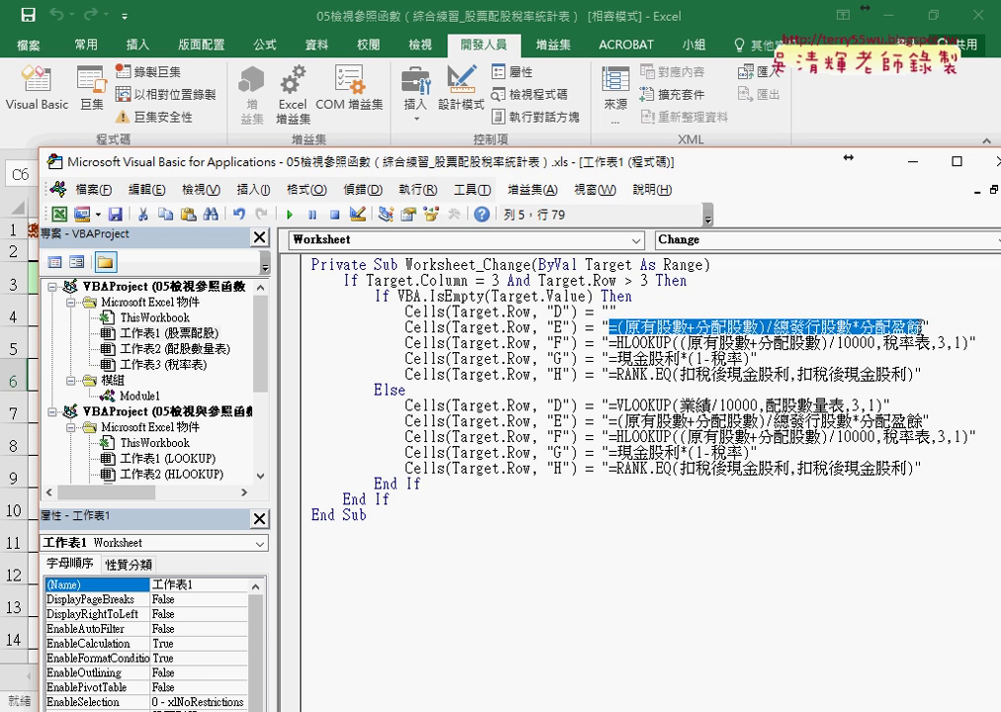
key("Delete")
left_click_drag(610, 342, 957, 342)
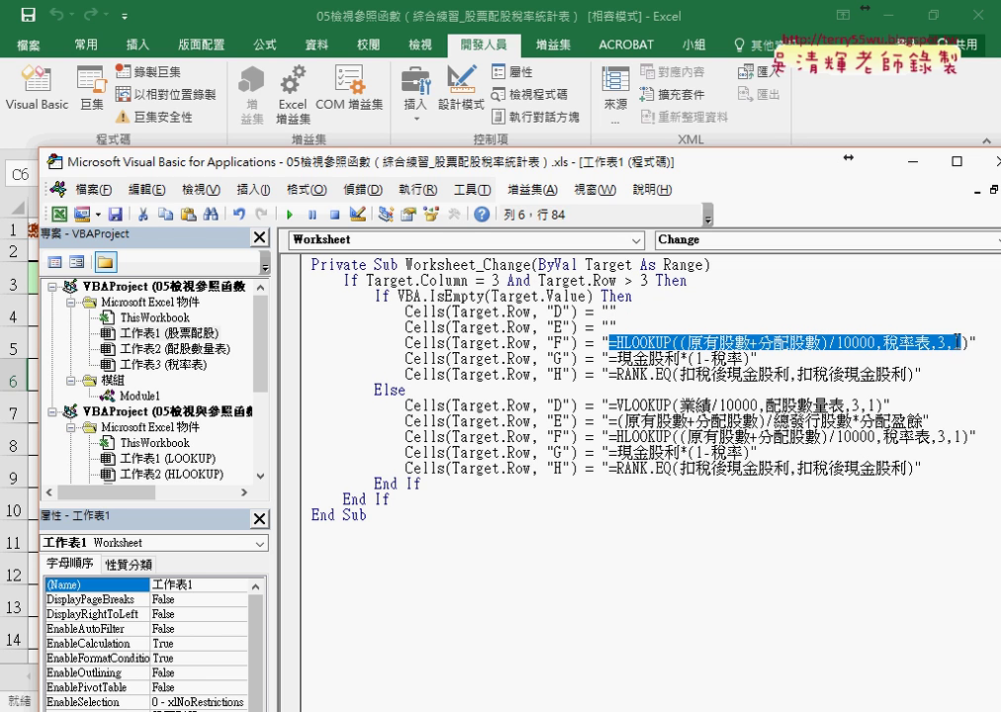
key("Delete")
left_click_drag(610, 358, 753, 359)
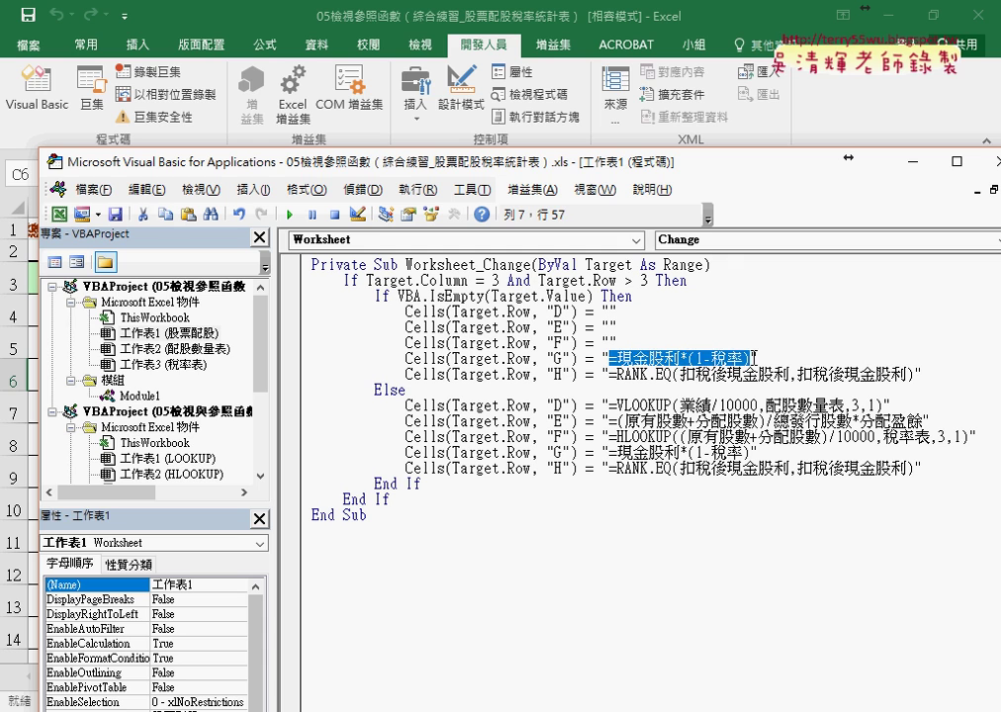
key("Delete")
left_click_drag(609, 374, 908, 374)
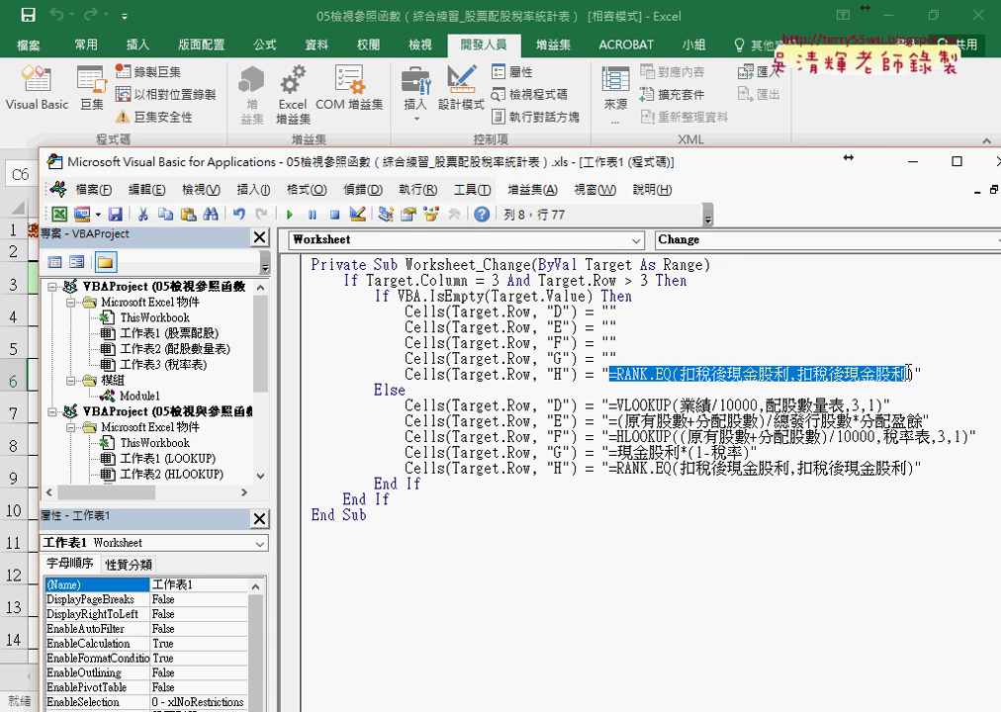
key("Delete")
left_click(715, 436)
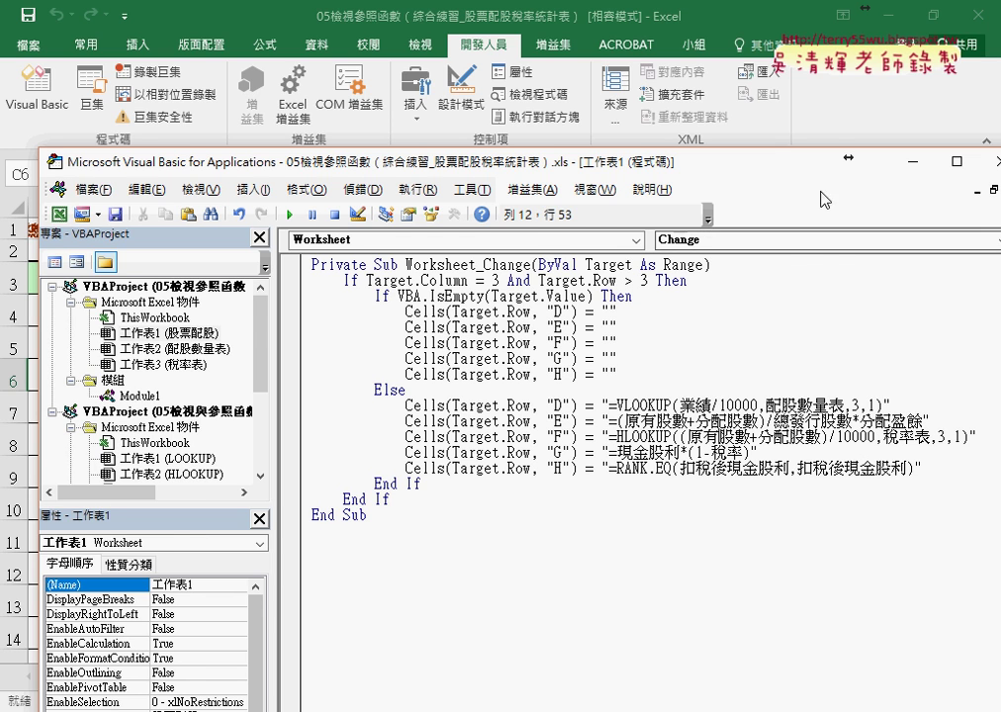
Step: Back in Excel, clear C6 and then enter 655200 in it
key("alt+F11")
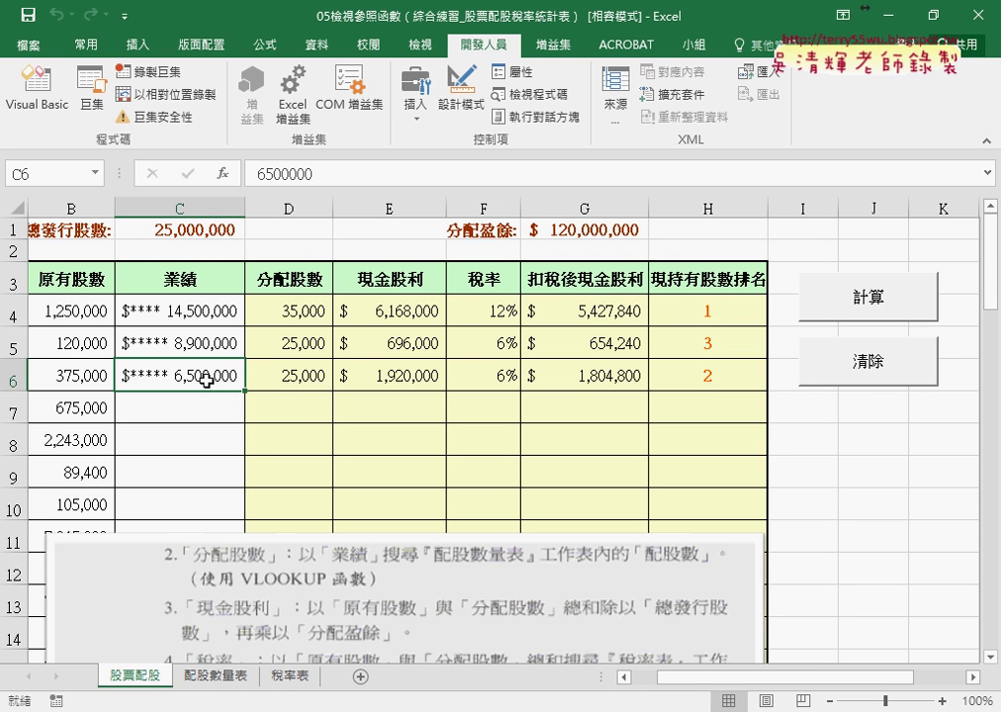
key("Delete")
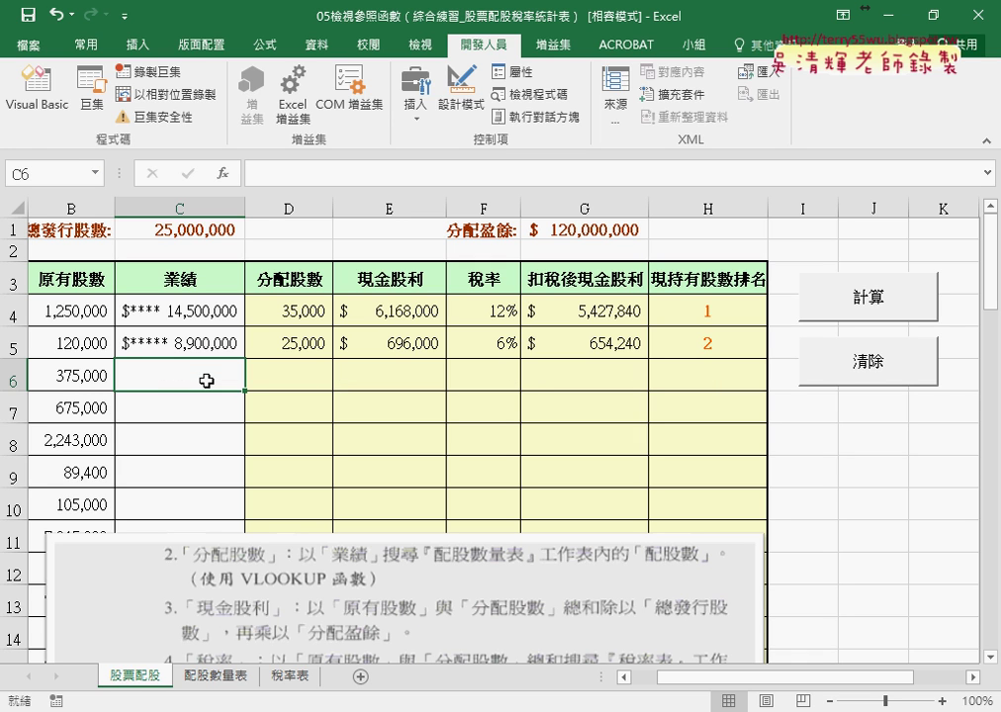
type("655200")
key("Return")
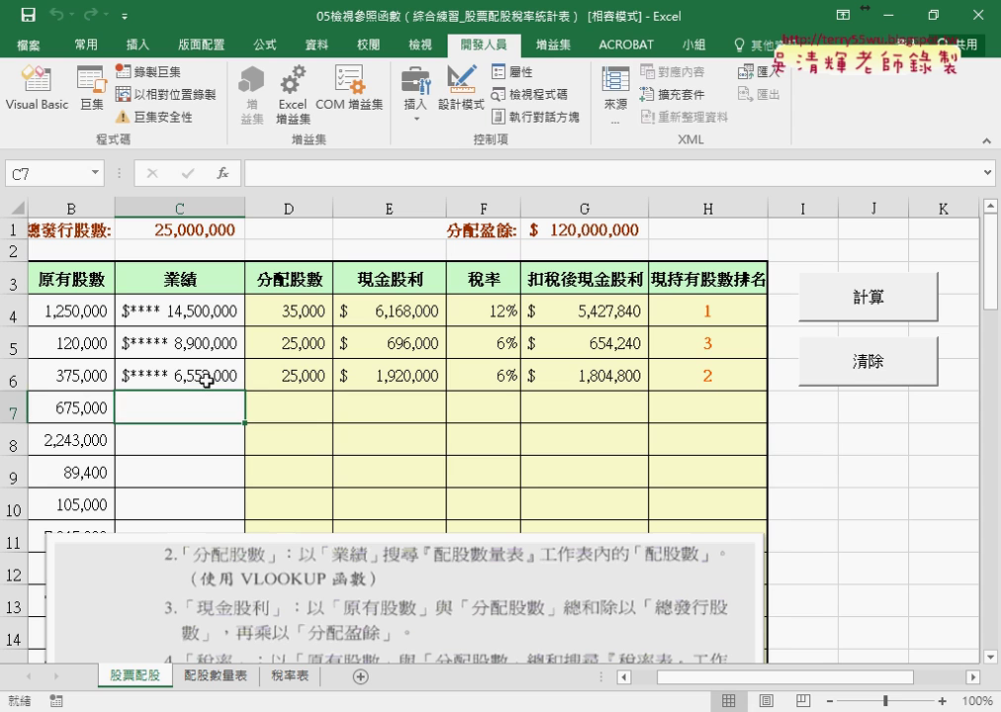
Step: Clear C6 again so D6–H6 empty, then enter 6522000
left_click(206, 379)
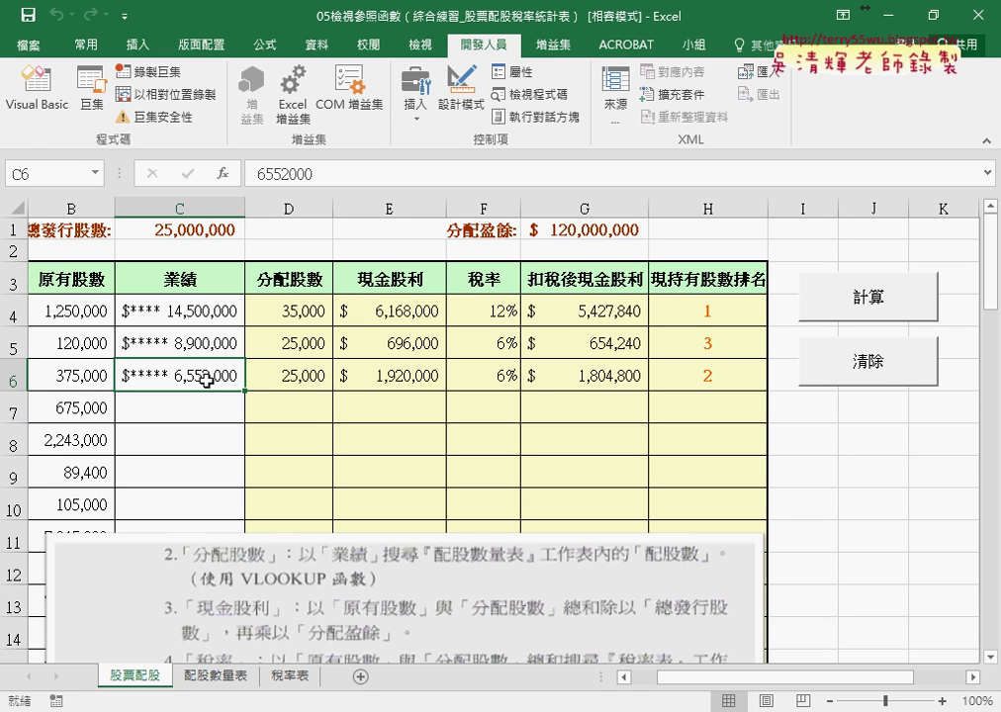
key("Delete")
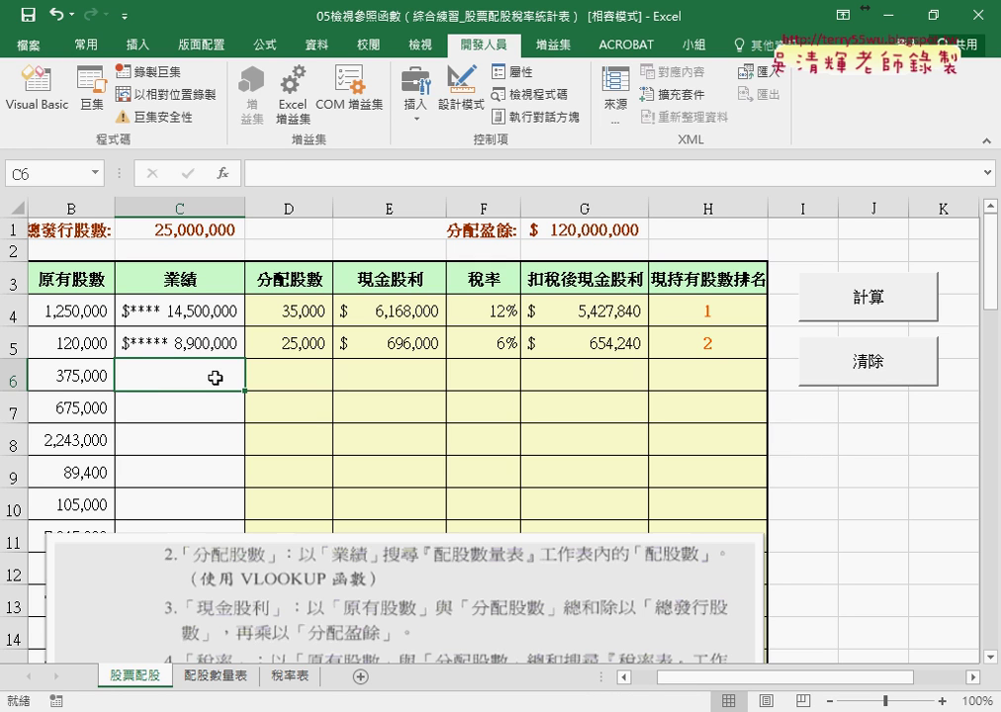
type("6522000")
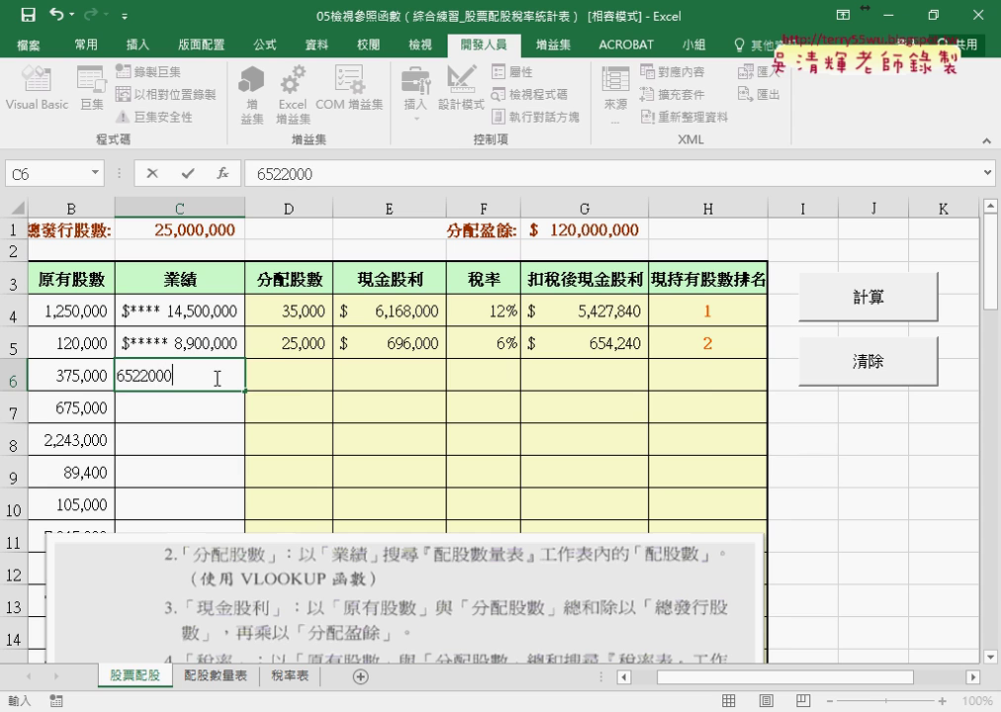
key("Return")
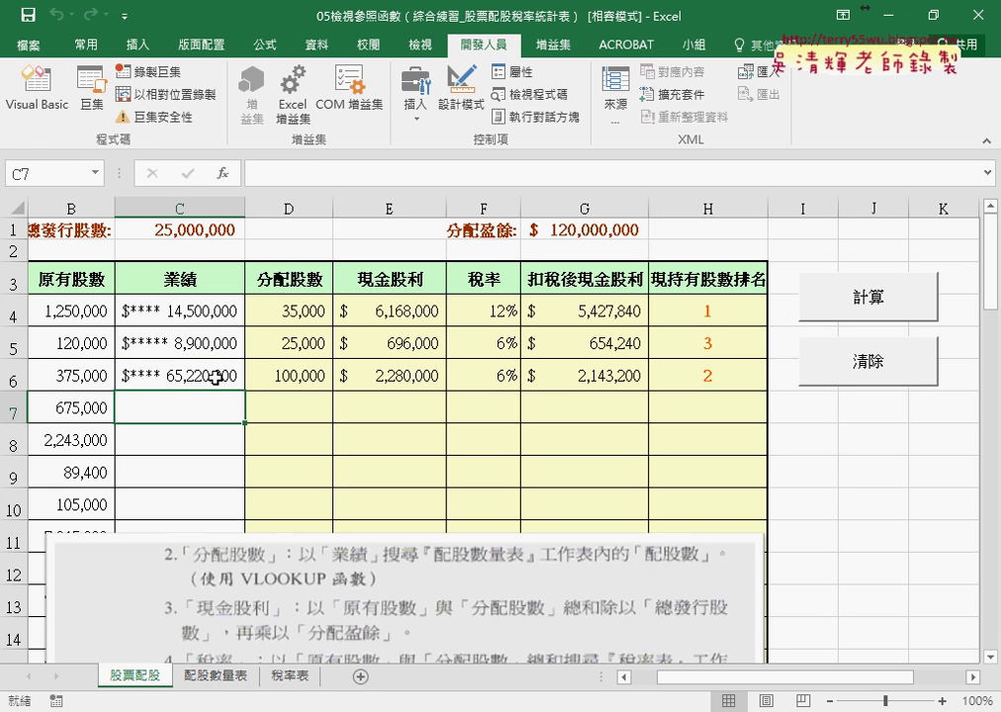